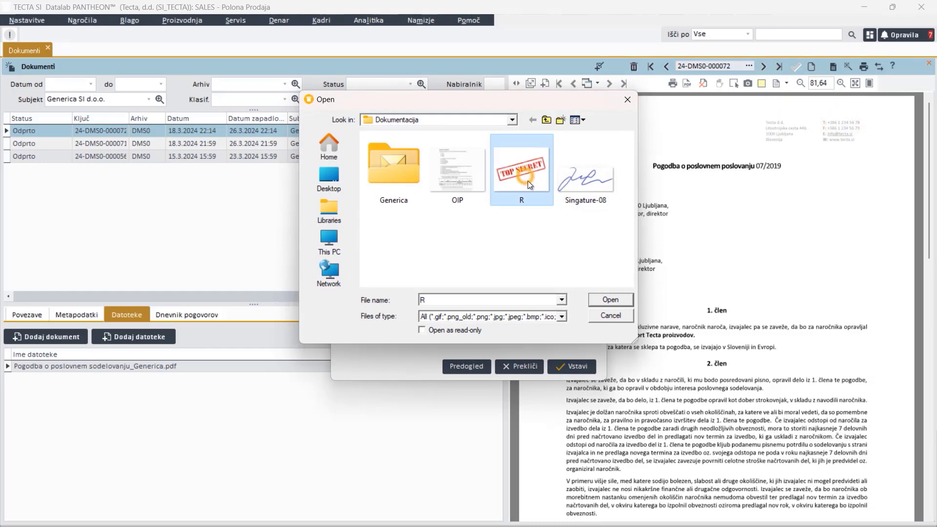
- Add R.gif as an image watermark at 100% scale, centred behind all pages of the contract PDF
click(617, 304)
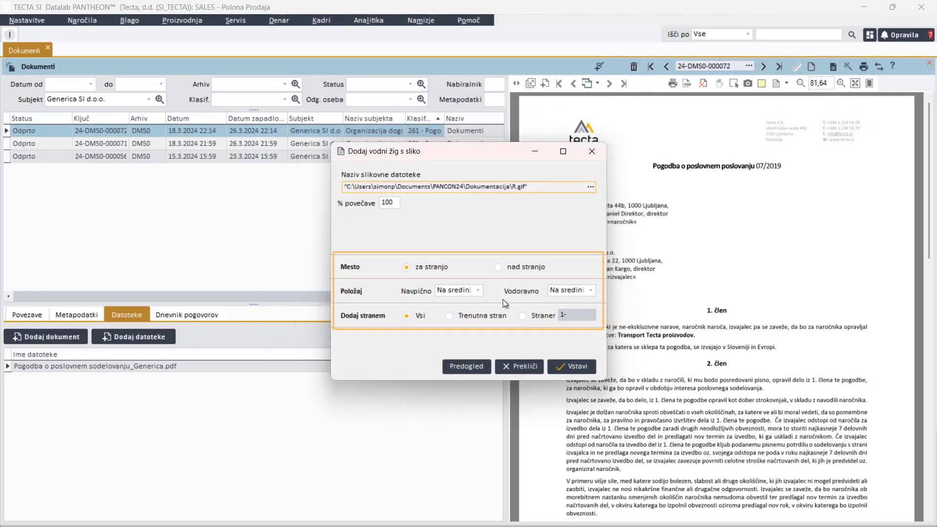
click(581, 364)
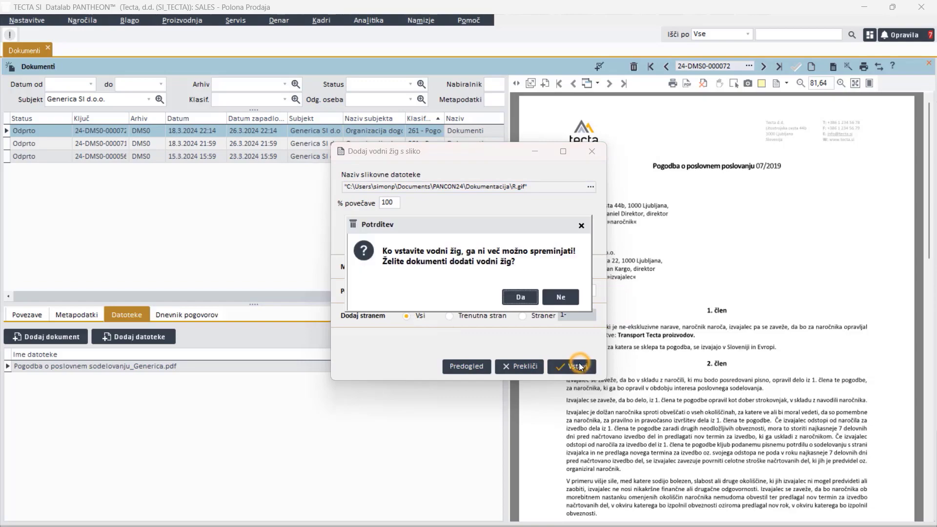
click(520, 296)
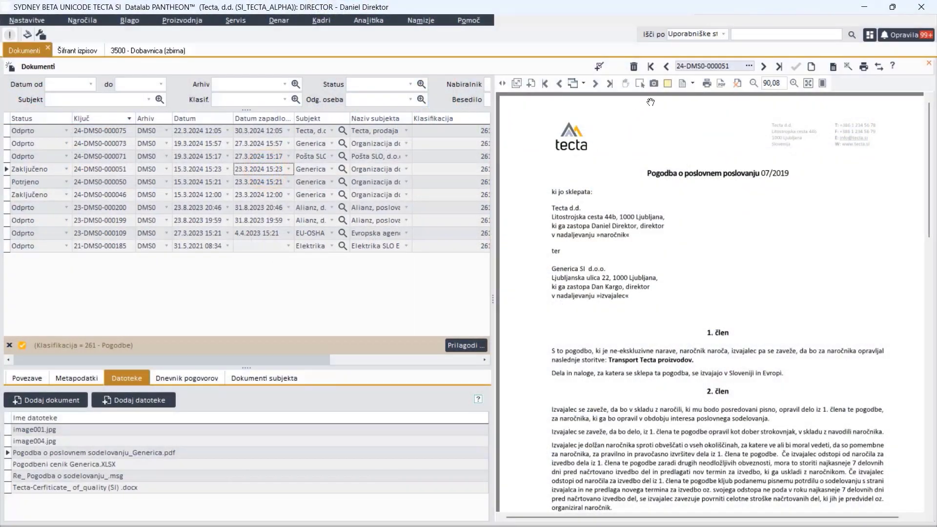
- Sign the open Pogodba o poslovnem sodelovanju_Generica.pdf contract with the Podpiši function
click(682, 84)
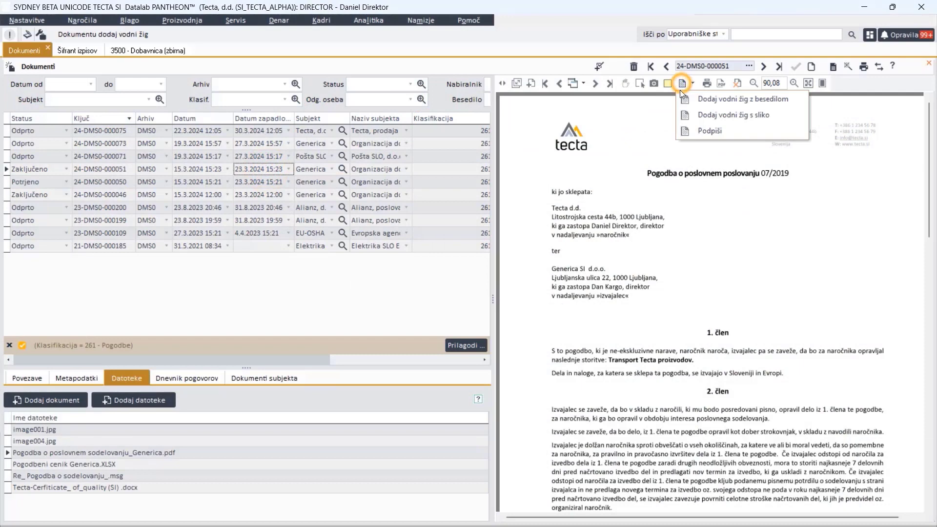
click(736, 134)
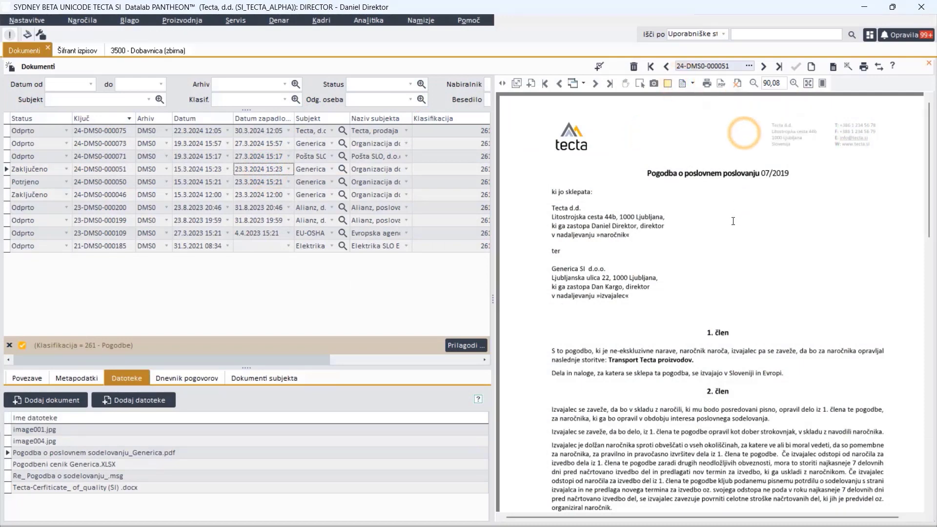
drag(919, 330, 918, 330)
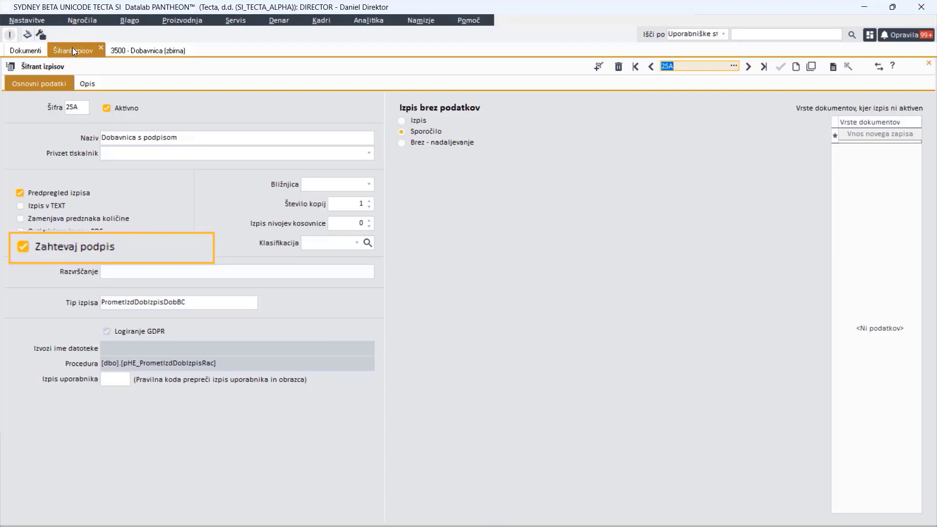
- Preview the delivery note using the 2SA - Dobavnica s podpisom form, print it and insert the handwritten signature from the signature pad
click(151, 48)
click(476, 514)
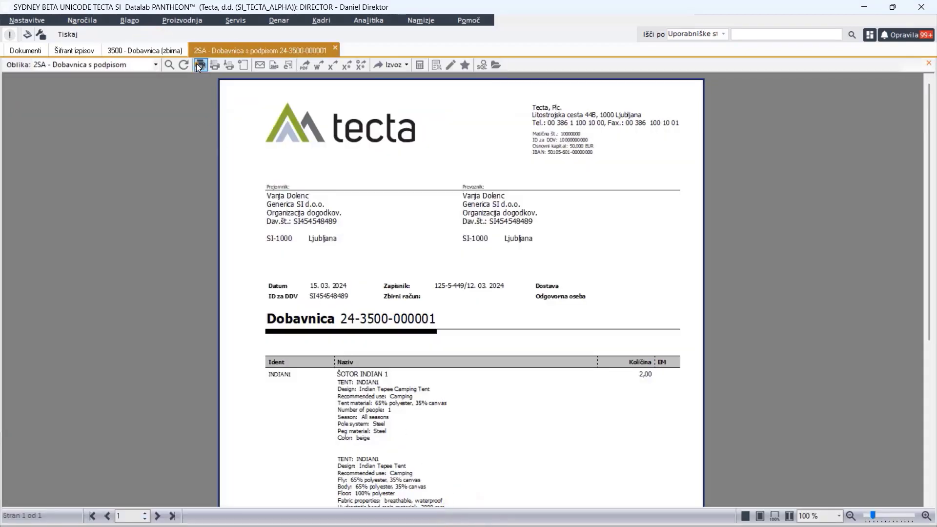
click(200, 65)
click(583, 367)
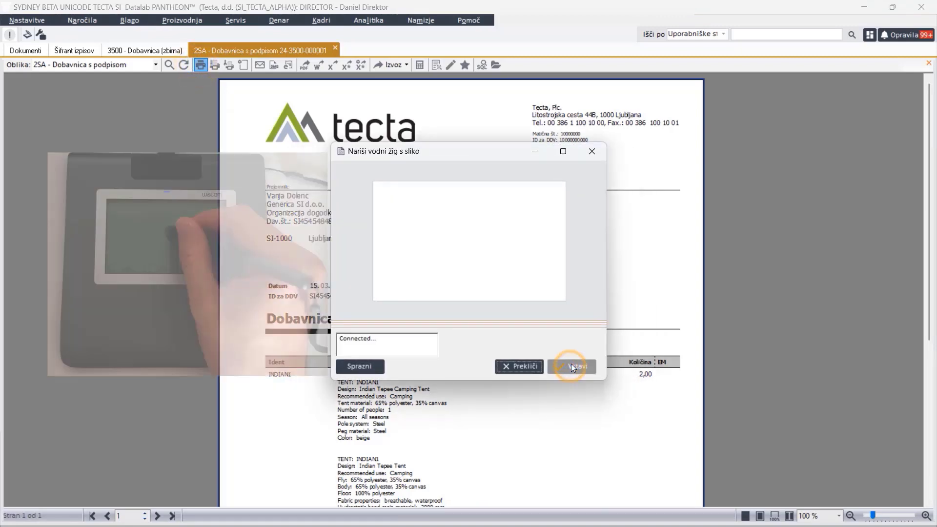
click(573, 367)
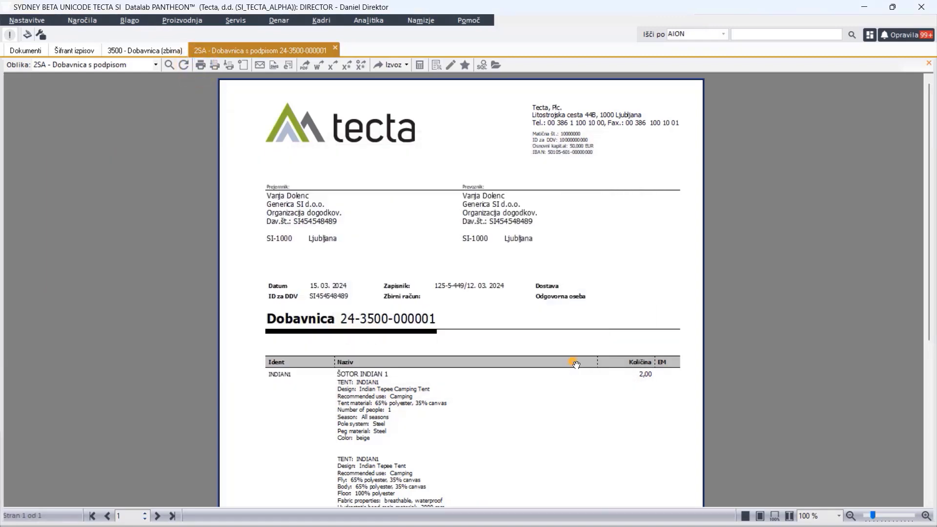
scroll(575, 364, down, 5)
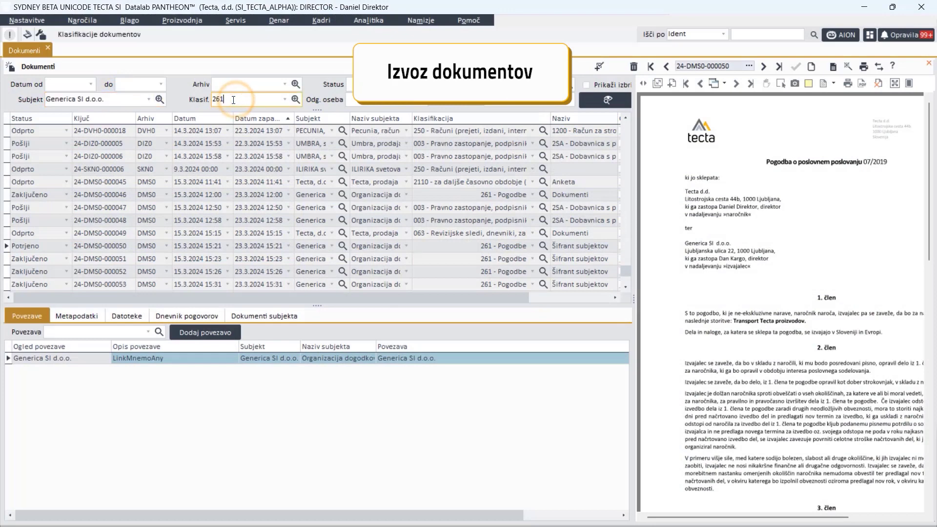
- Filter the Generica SI d.o.o. documents by classification 261 - Pogodbe
key(Return)
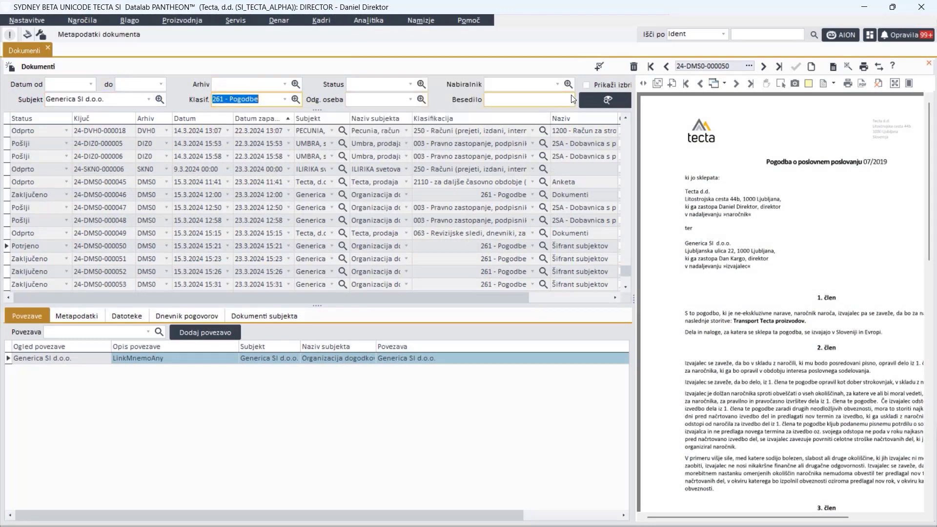
click(603, 100)
- Export documents 24-DMS0-000050 to 000053 and 000056 to the Generica izvoz folder and open the exported 24-DMS0-000050 folder
drag(252, 145, 251, 181)
ctrl+click(258, 220)
click(874, 77)
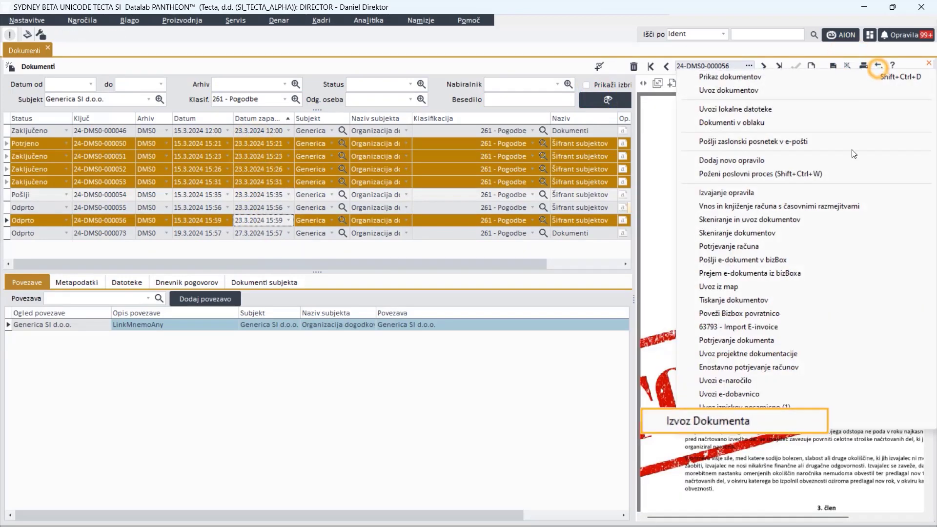
click(783, 423)
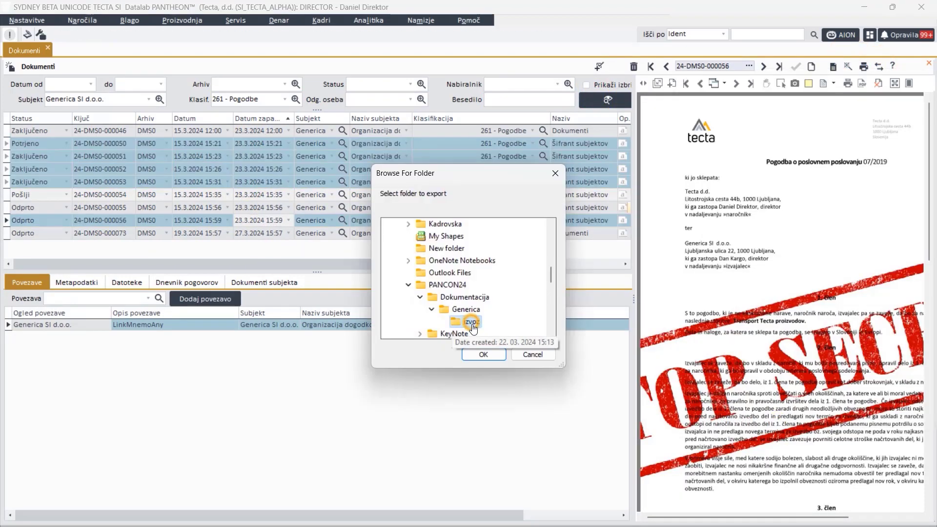
click(491, 357)
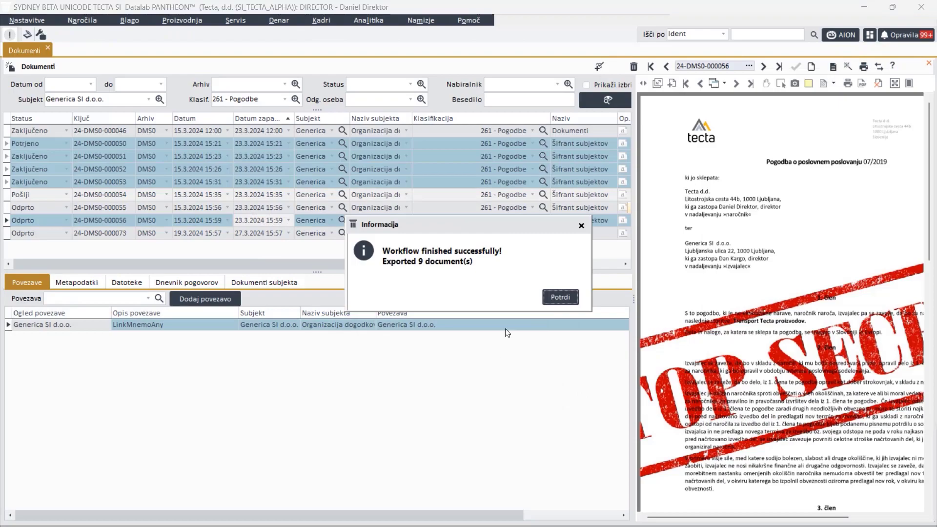
click(560, 297)
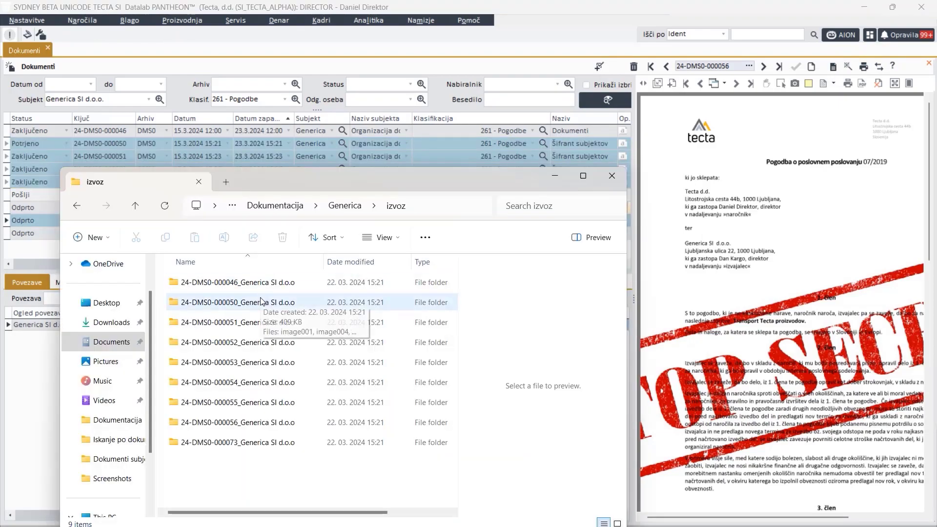
double_click(260, 300)
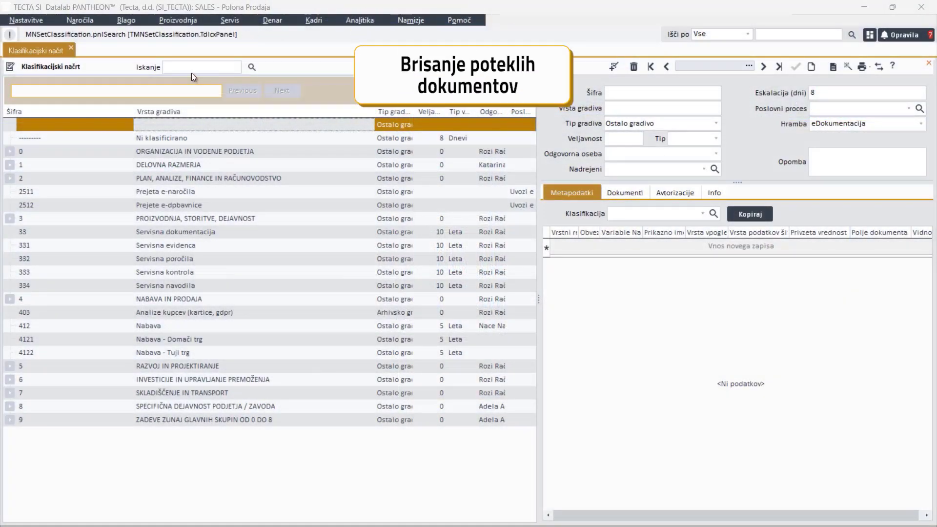
- Find classification 2110 in the classification plan and check its validity period and the available period units
click(192, 72)
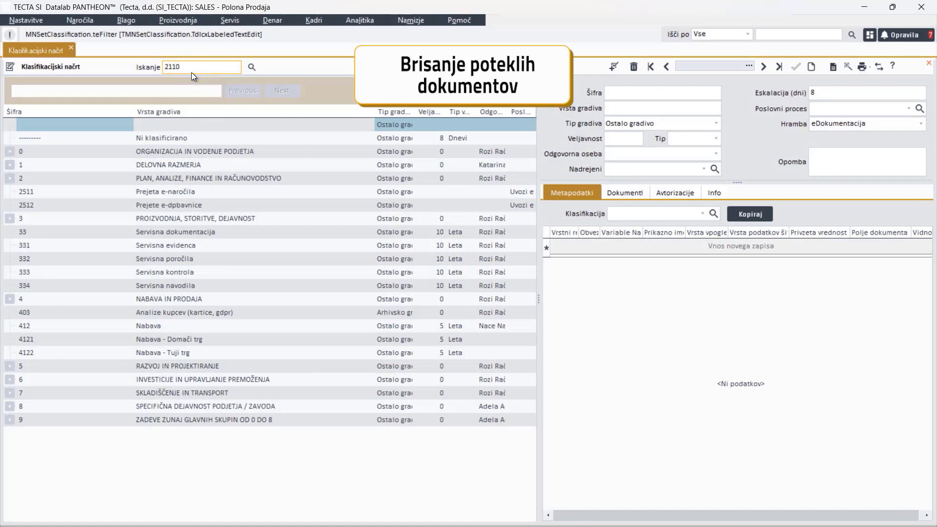
key(Return)
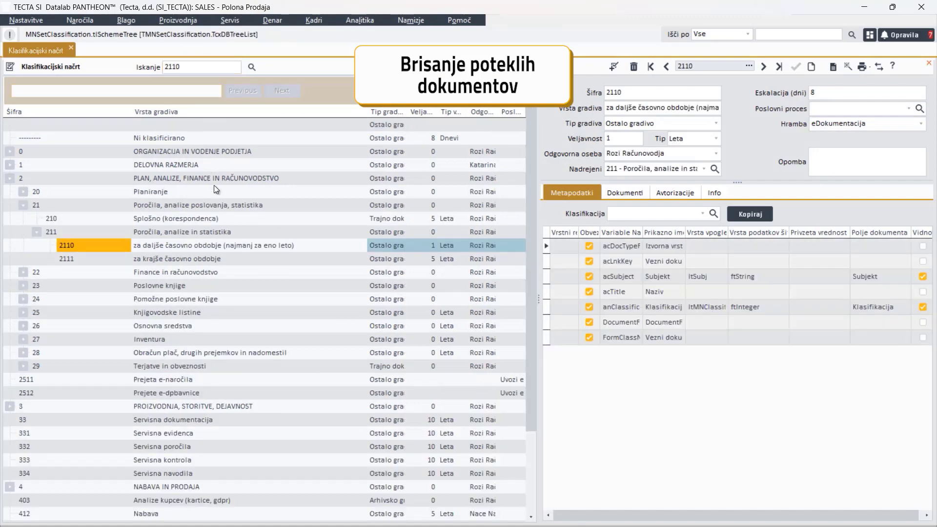
click(617, 139)
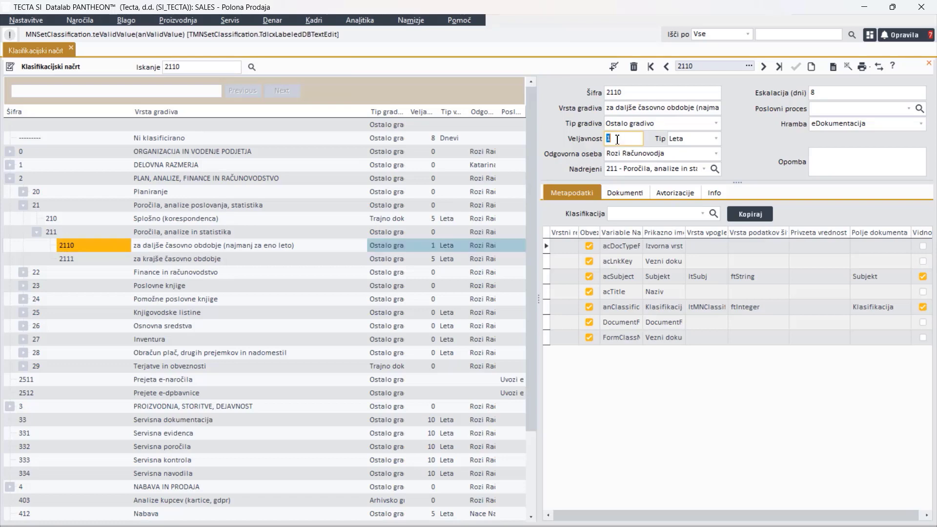
click(686, 140)
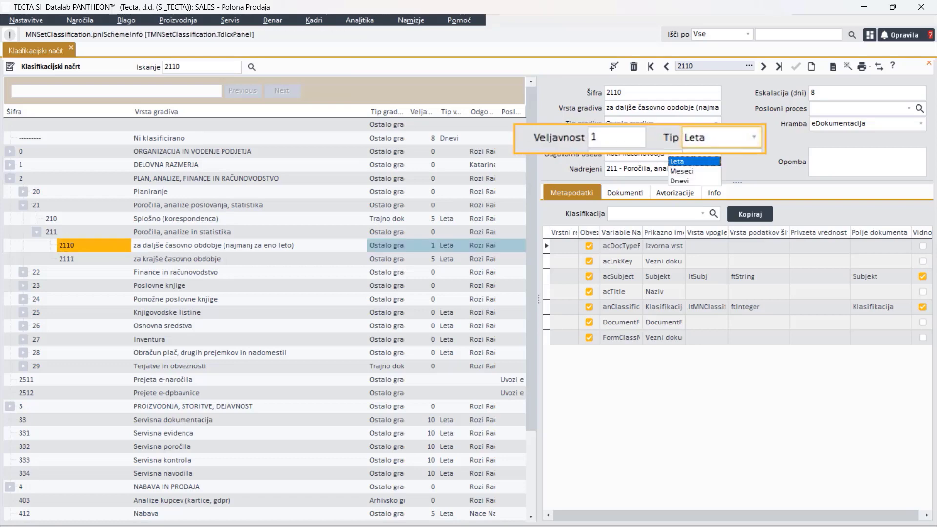
key(Escape)
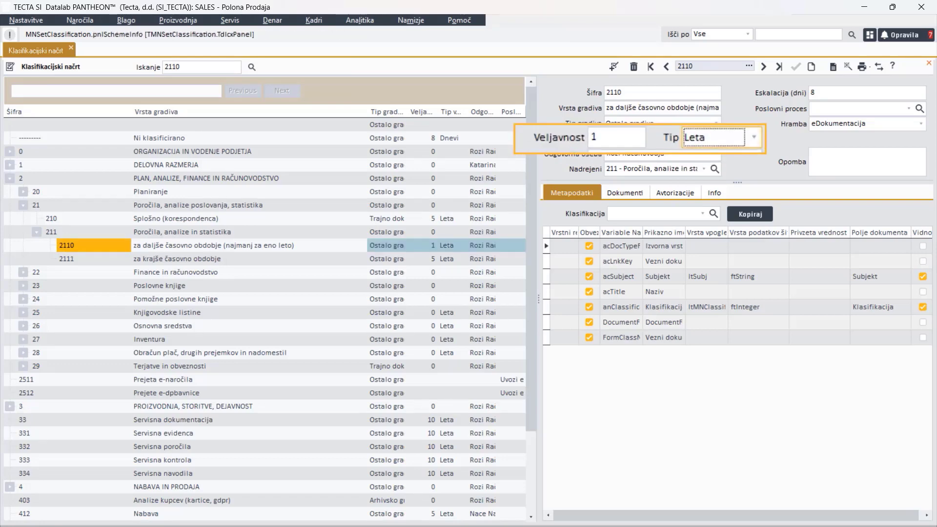
- List the expired documents of the classification plan and filter their Naziv column to Anketa
click(845, 69)
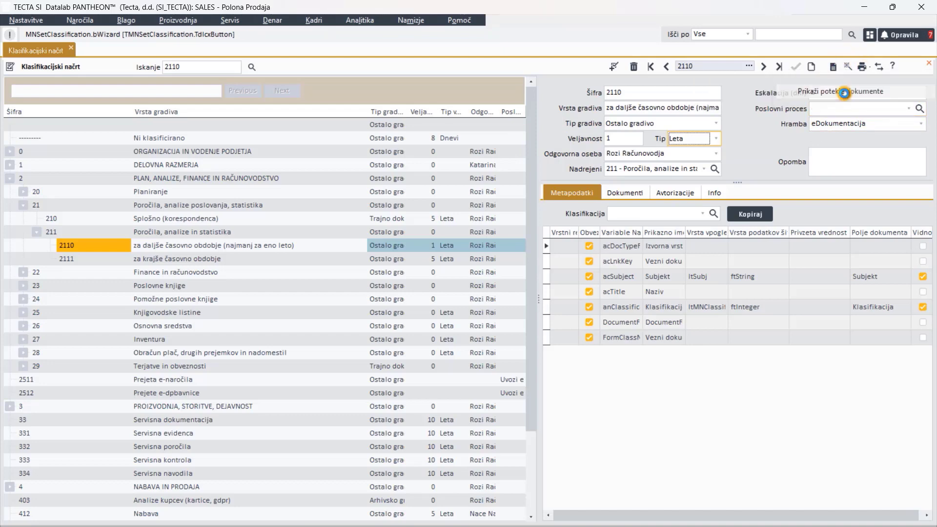
click(844, 92)
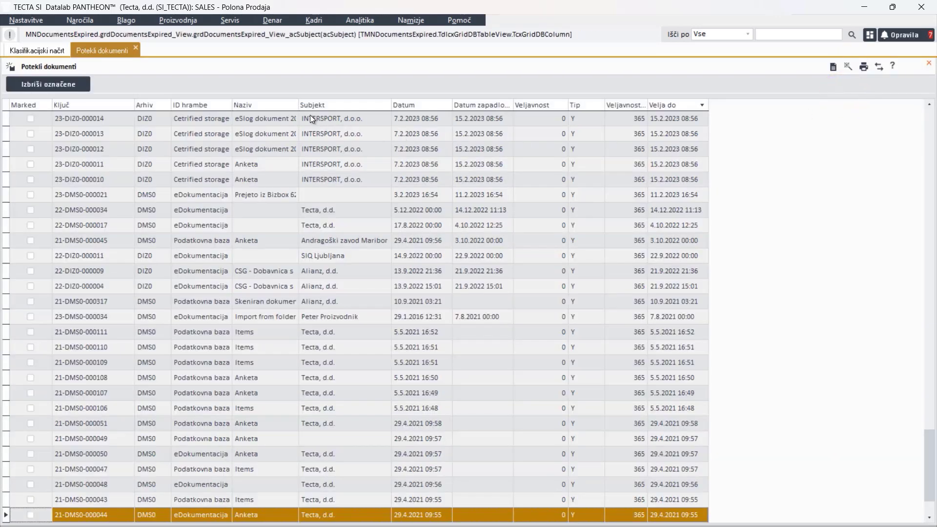
click(294, 105)
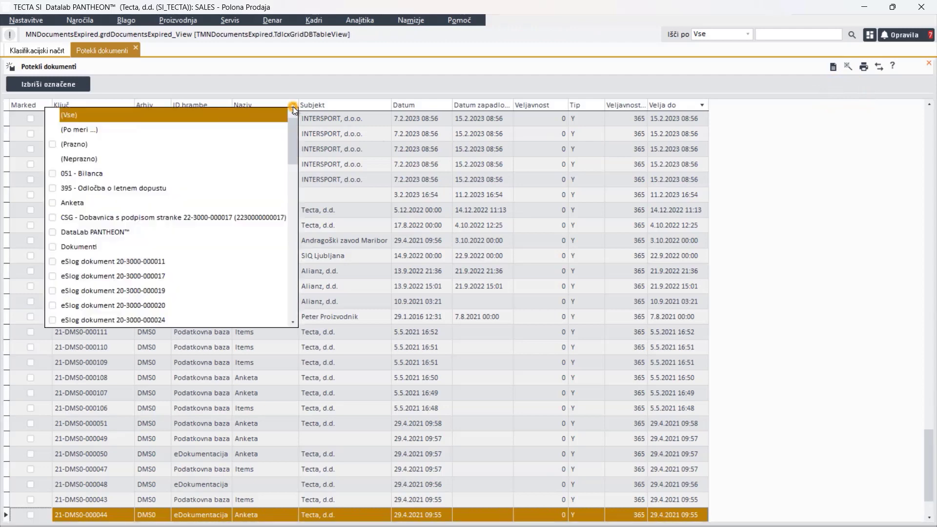
click(97, 202)
click(781, 177)
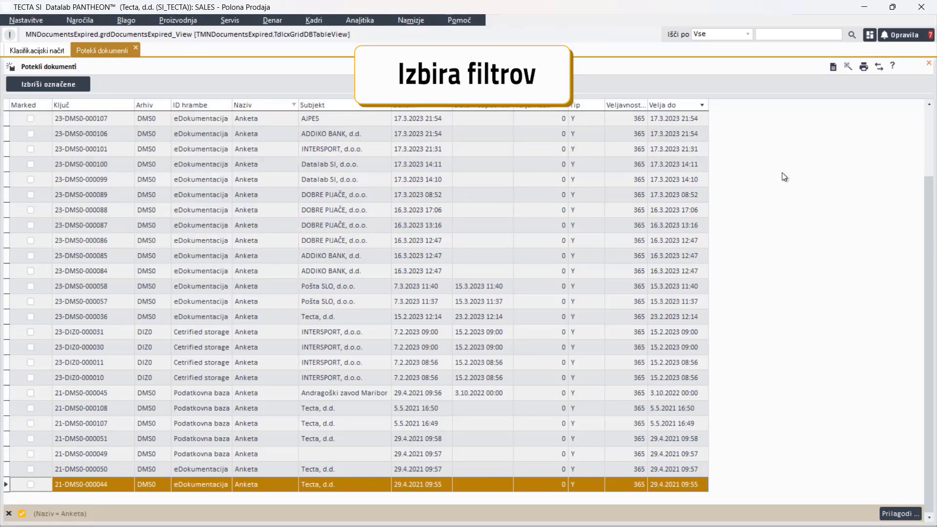
- Add a custom filter that limits Velja do to dates less than 17.3.2023 00:00
click(704, 105)
click(670, 129)
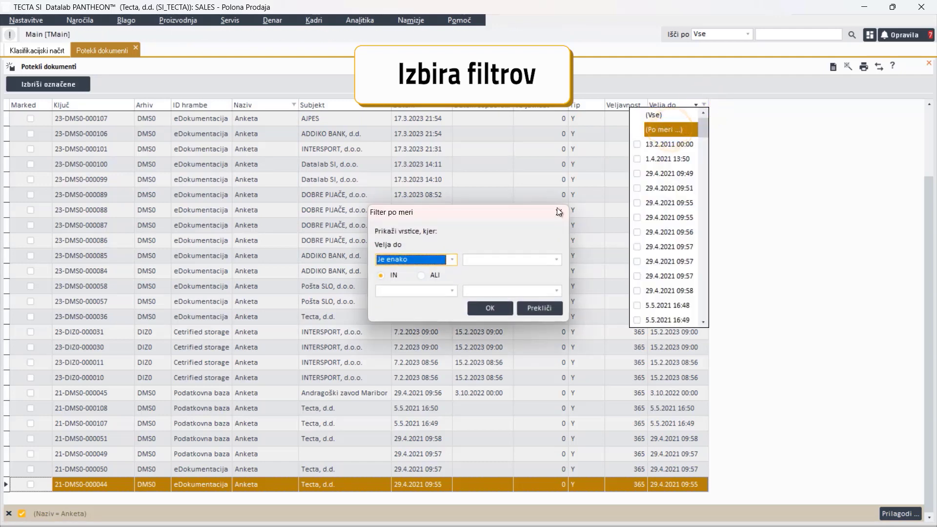
click(449, 259)
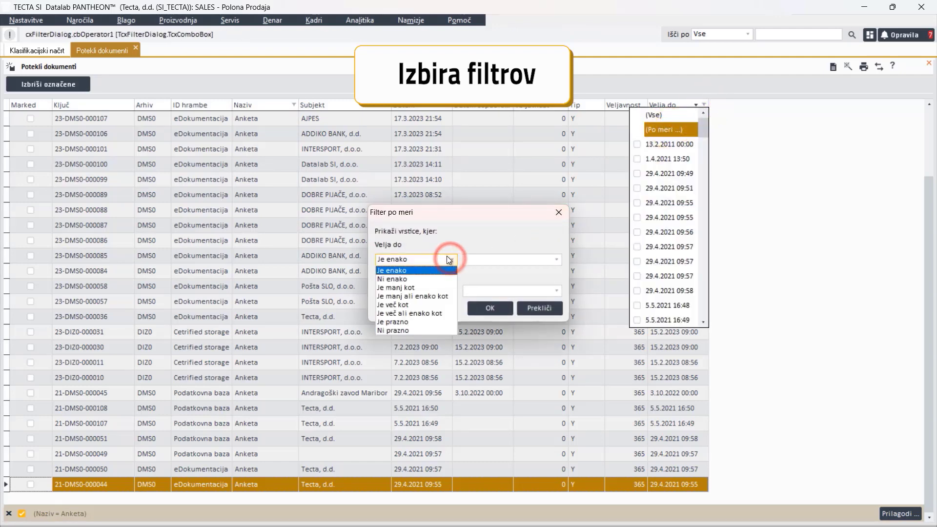
click(406, 288)
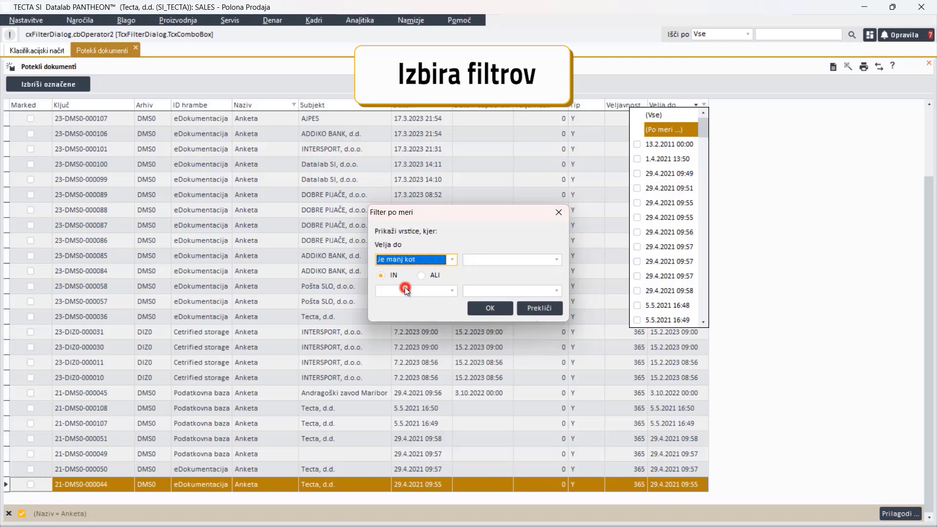
click(555, 260)
click(533, 288)
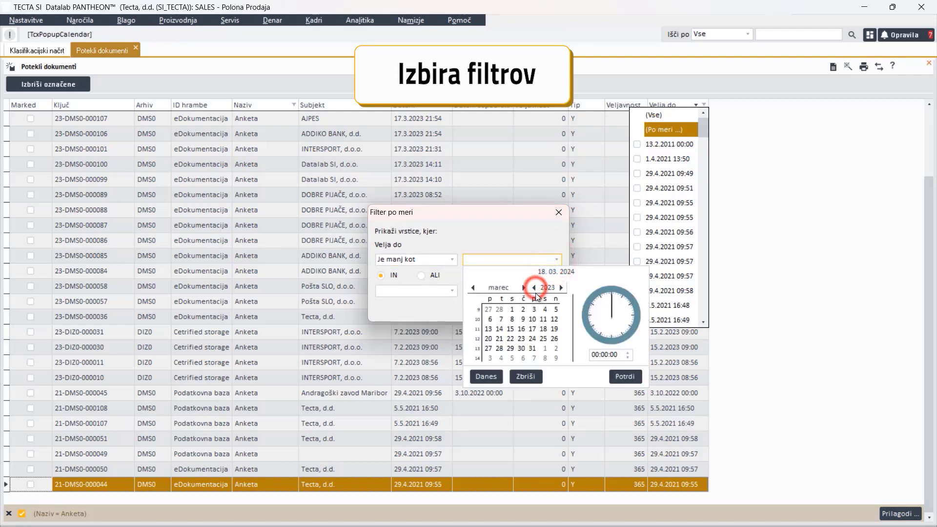
click(536, 328)
click(622, 376)
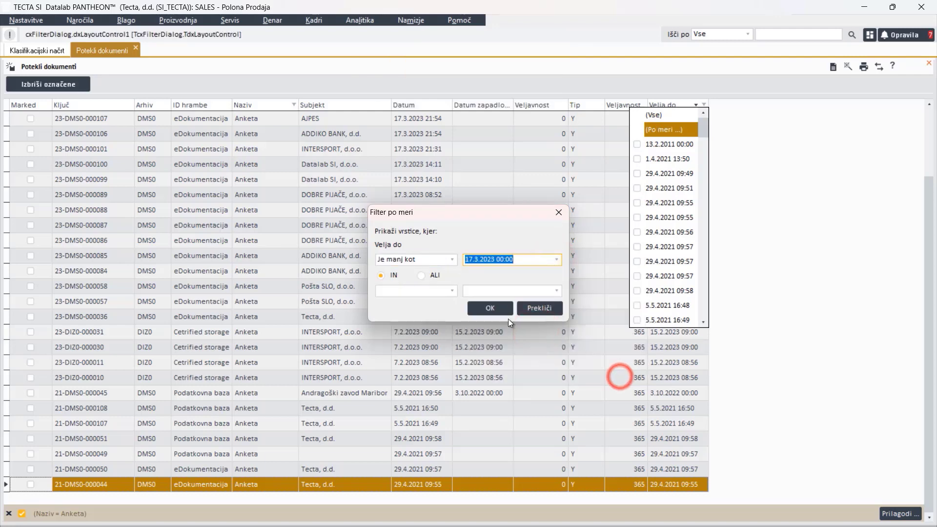
click(494, 309)
- Mark all the filtered expired Anketa documents and delete them
right_click(43, 196)
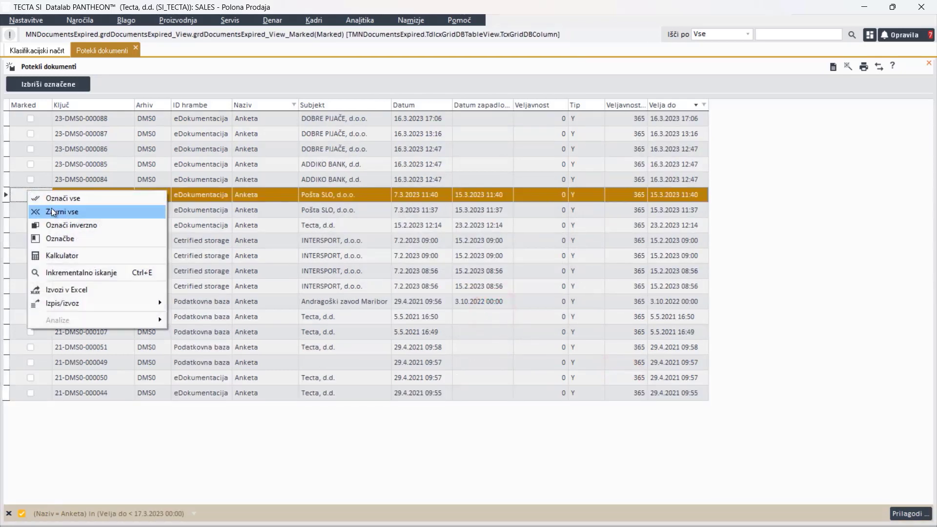
click(53, 199)
click(51, 84)
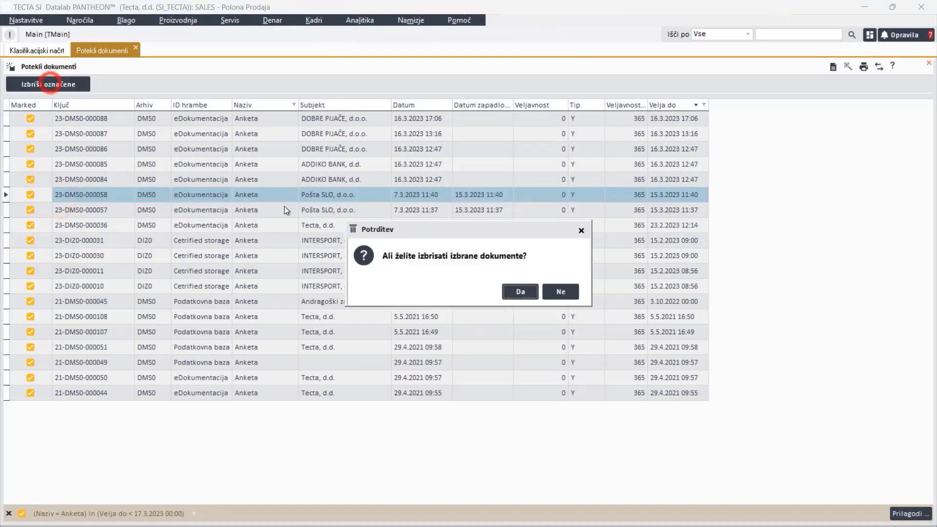
click(518, 291)
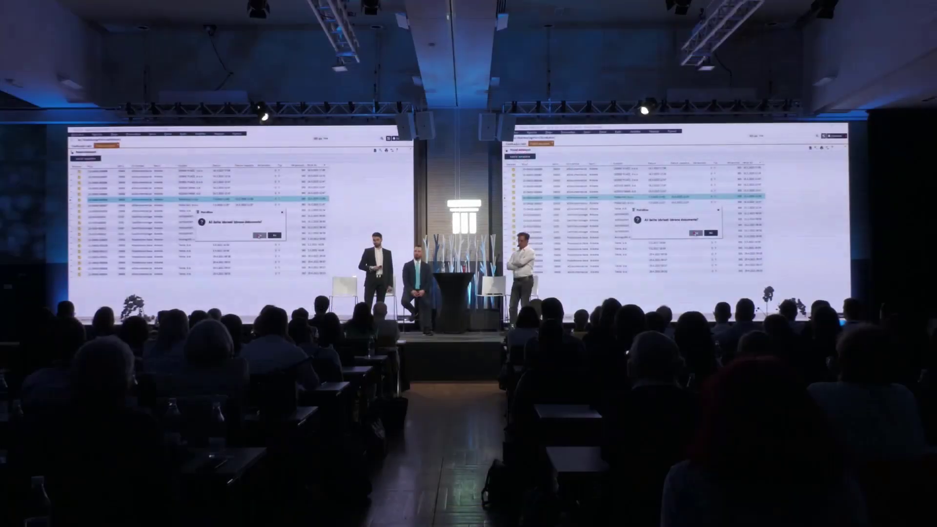
key(alt+Tab)
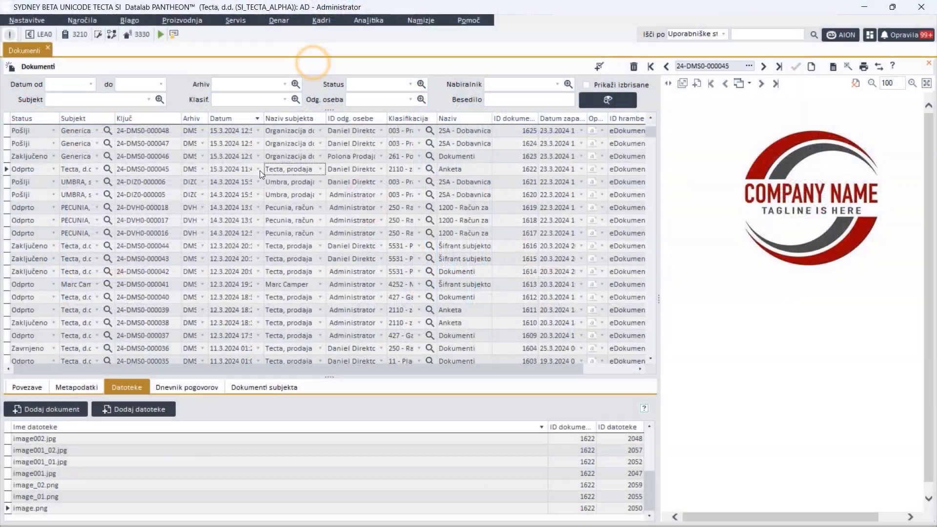
- Mark the three Anketa documents 24-DMS0-000045, 24-DMS0-000039 and 24-DMS0-000038 together and delete them
click(280, 168)
ctrl+click(289, 310)
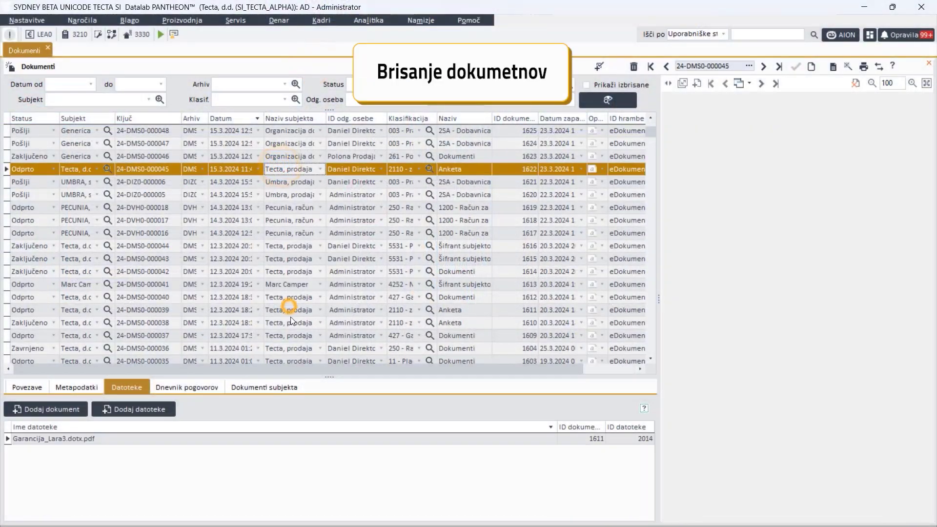
ctrl+click(291, 324)
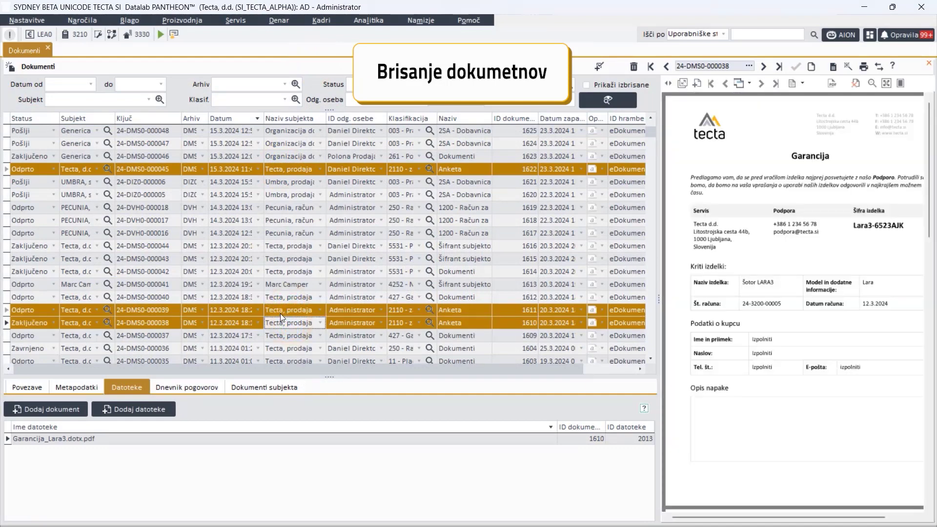
key(Delete)
click(461, 286)
- List the deleted documents and permanently delete all the Anketa entries from 24-DMS0-000065 to 24-DMS0-000038
click(625, 83)
click(626, 100)
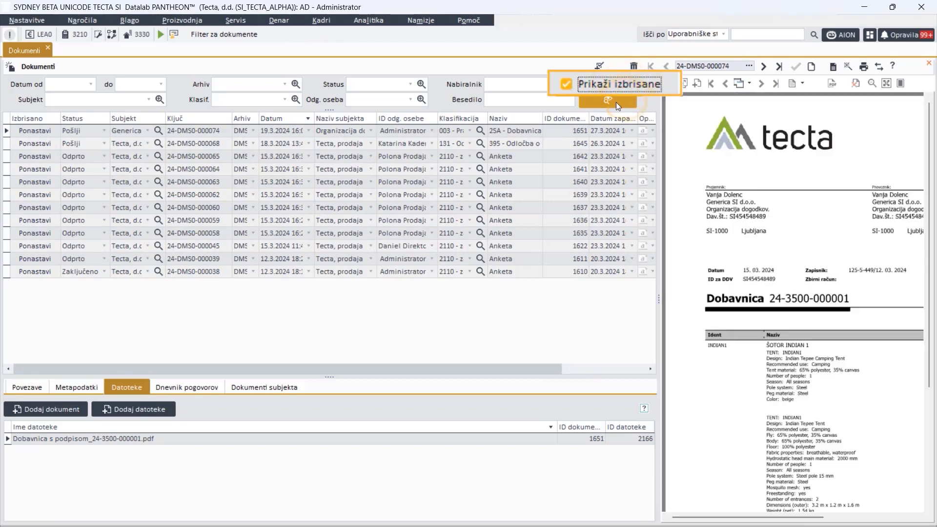
click(118, 154)
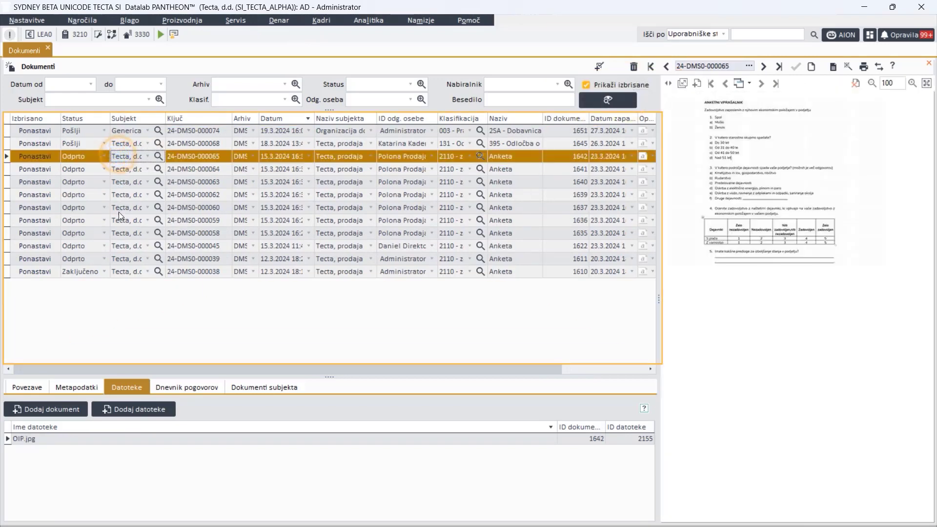
shift+click(125, 272)
key(Delete)
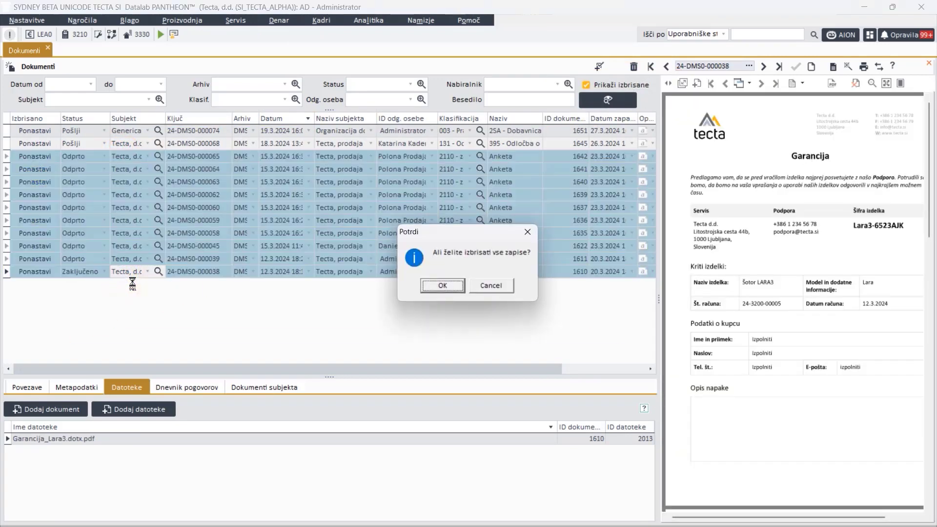
key(Return)
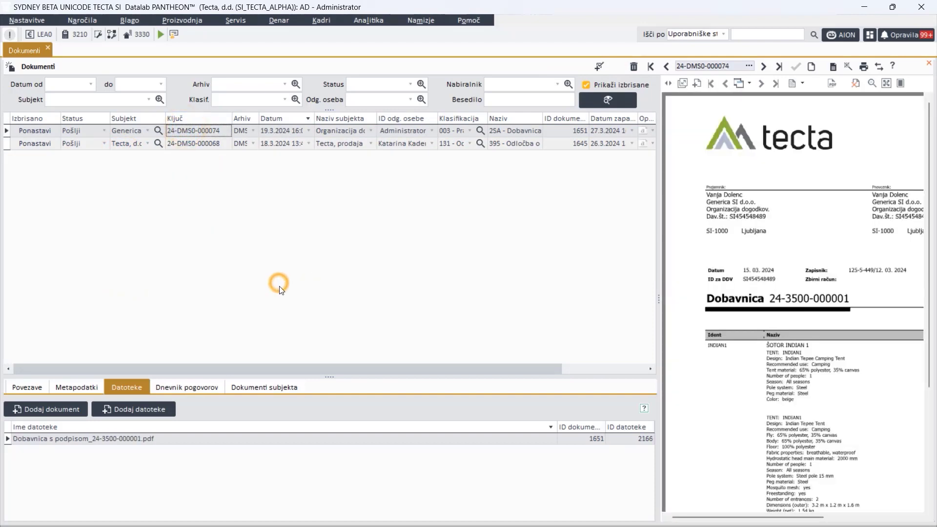
- Restore the deleted documents 24-DMS0-000068 and 24-DMS0-000074, and switch the document list back to non-deleted records
click(210, 144)
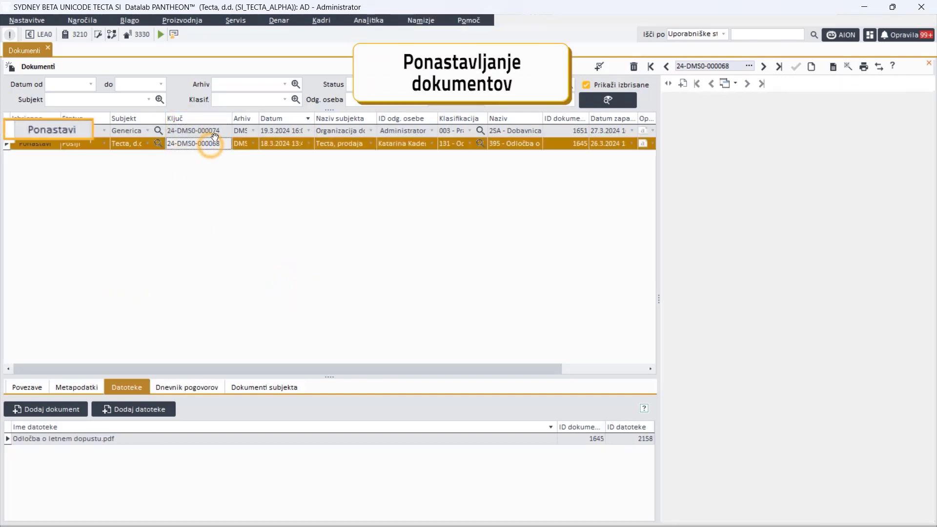
shift+click(209, 130)
click(40, 130)
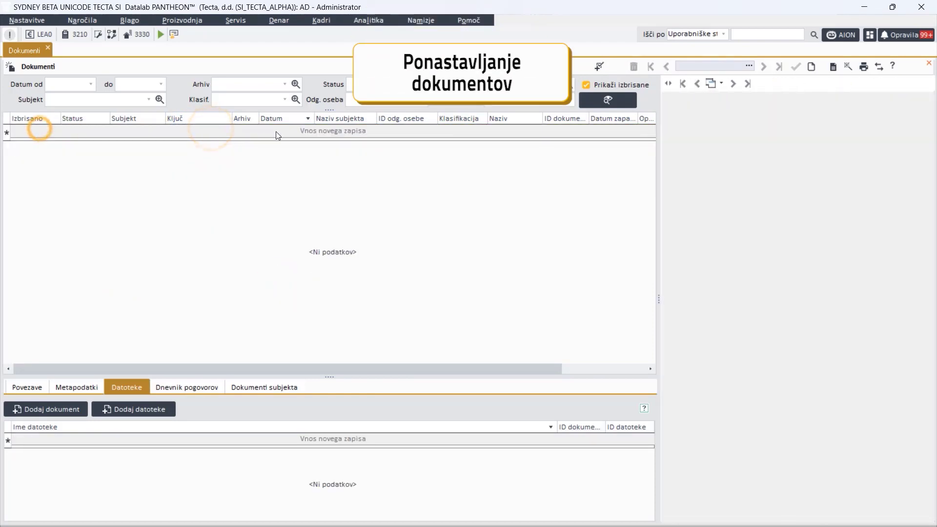
click(586, 84)
click(596, 101)
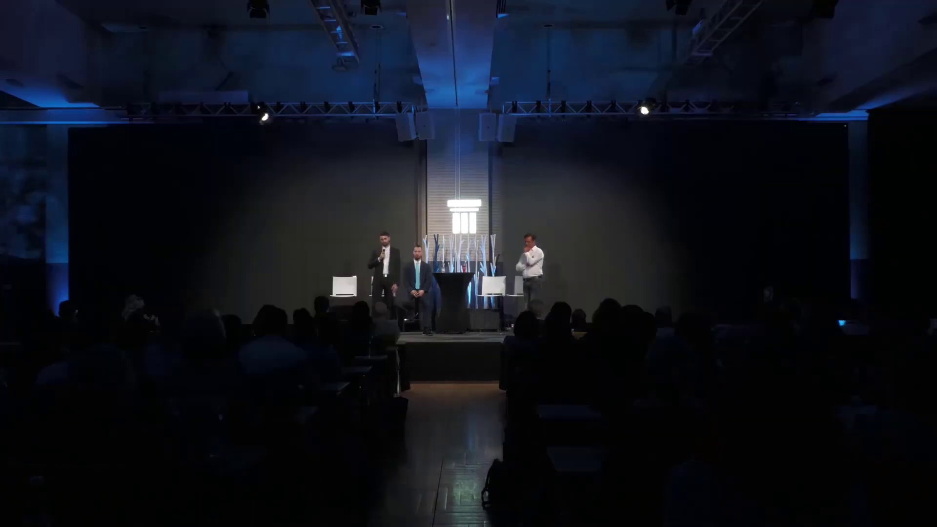
- In PANTHEON Web Light, open unresolved task 1882 from the notifications and read through its attached contract
click(868, 17)
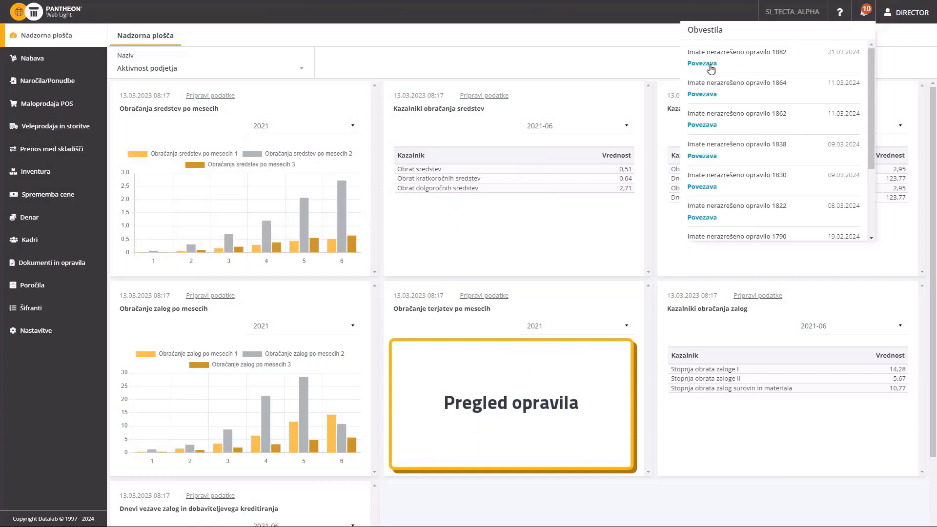
click(710, 69)
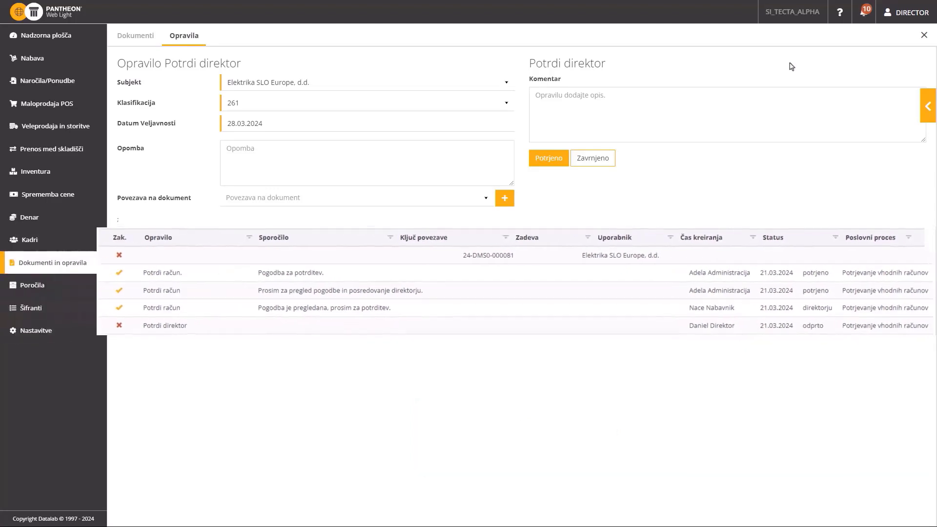
click(926, 112)
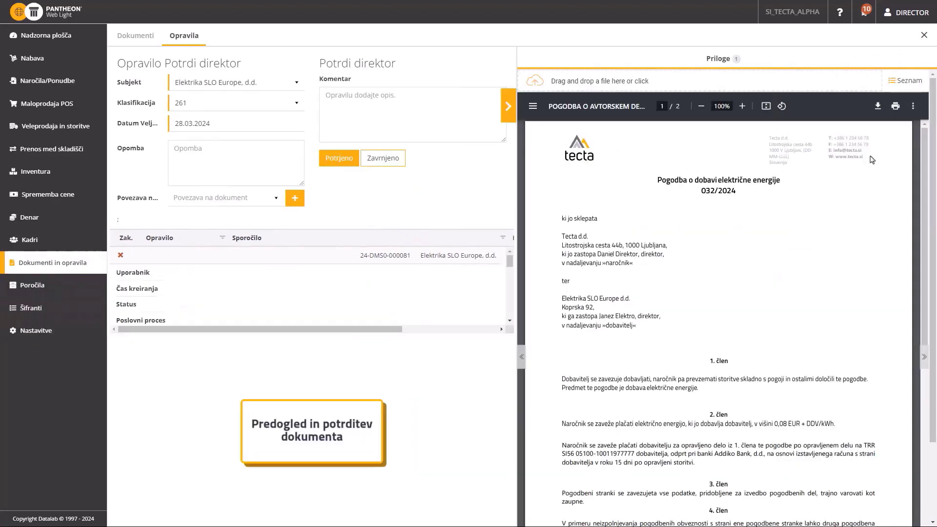
scroll(871, 160, down, 10)
scroll(872, 160, up, 10)
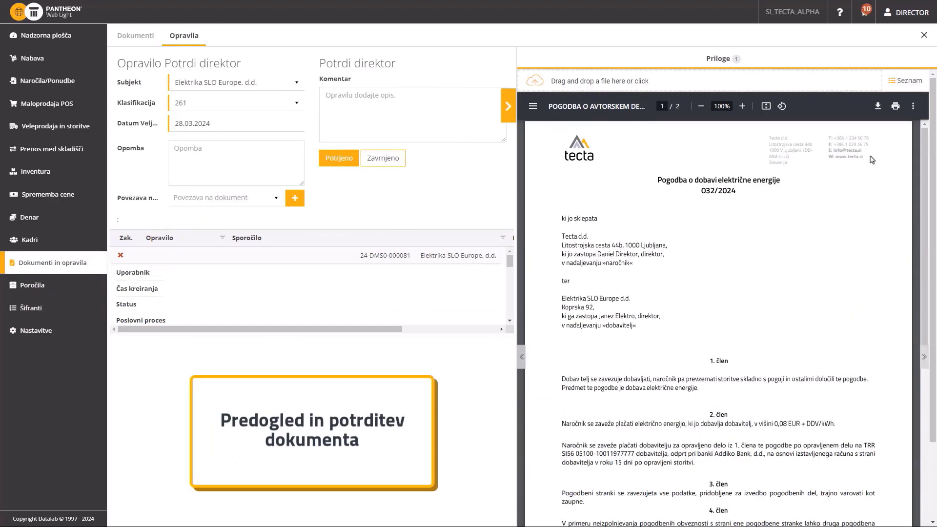
- Confirm the Potrdi direktor task with the comment "Potrjujem pogodbo." and open document 24-DMS0-000081 from the document list
click(507, 106)
click(539, 105)
text(Potrjujem pogodbo.)
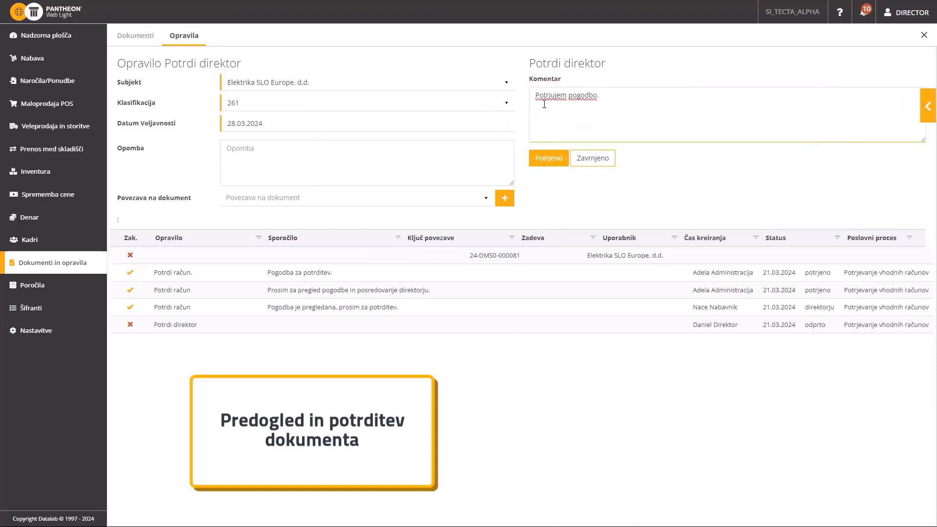
click(544, 159)
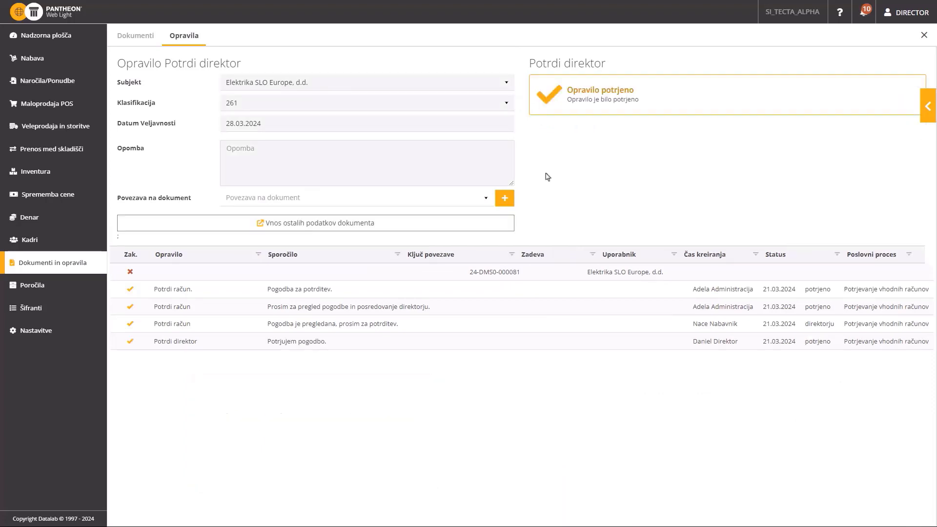
click(139, 36)
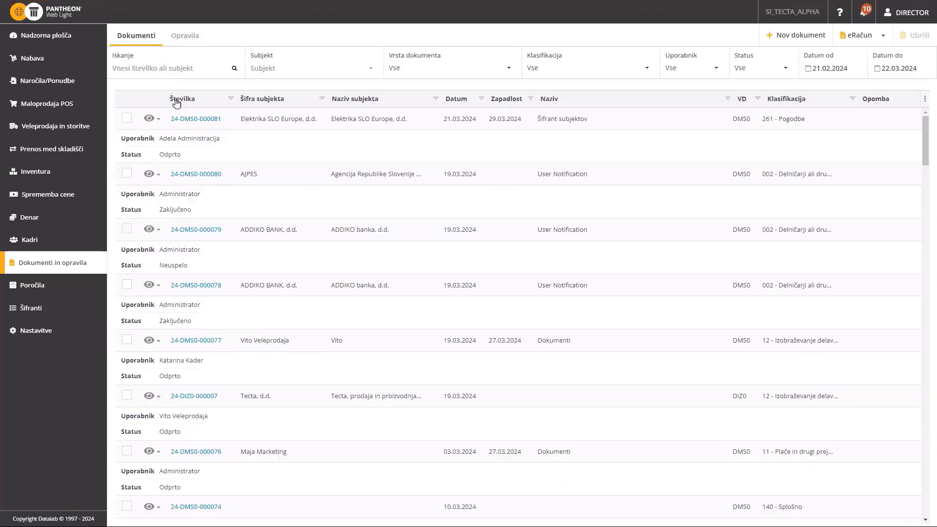
click(185, 121)
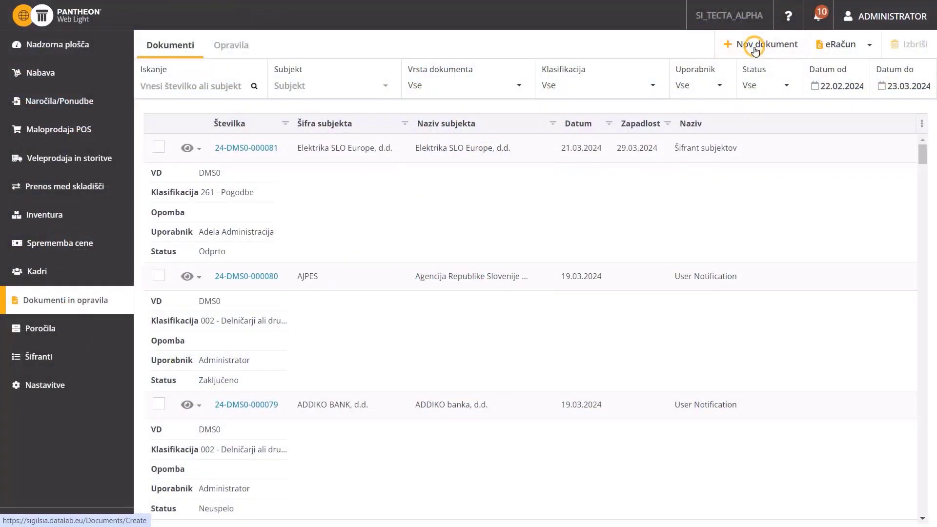
- Create a new document with classification 424 (Ponudbe blaga (storitev), predračuni) and Camping Park Umag as the buyer
click(755, 47)
text(424)
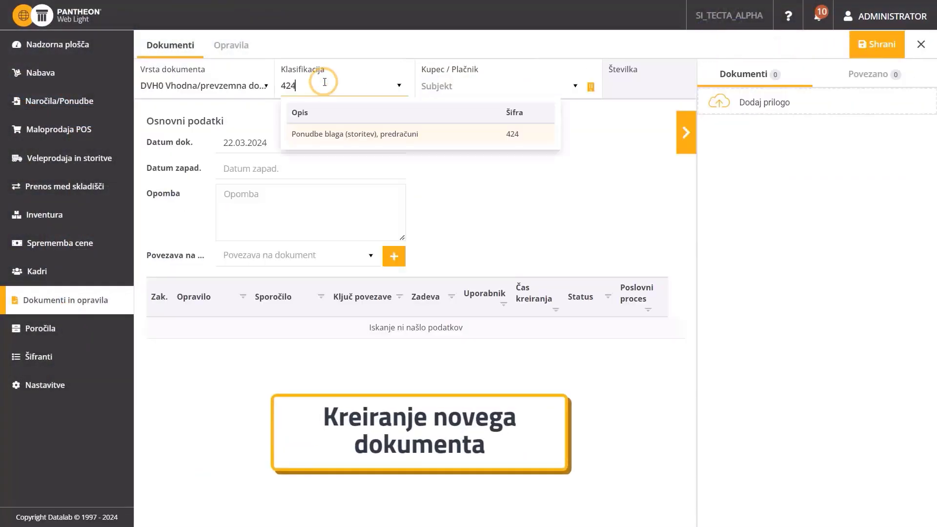
click(336, 131)
click(429, 87)
text(umag)
click(437, 128)
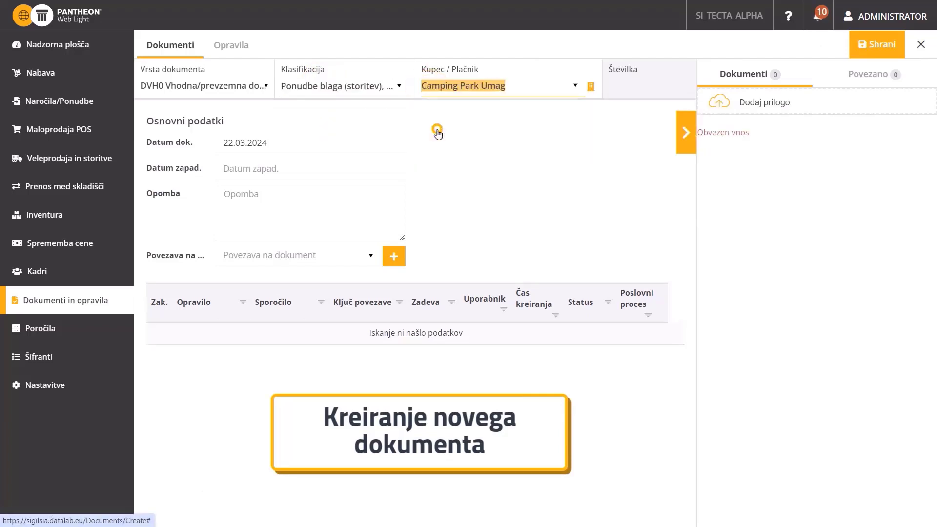
- Attach the files Predračun 222024.docx and Specifikacija predračuna 222024.xlsx from the Desktop to the new document
click(744, 100)
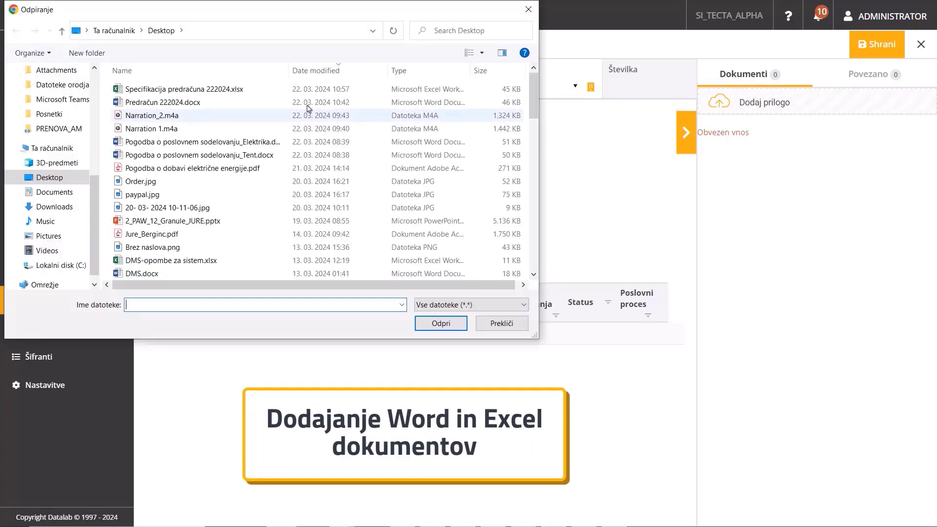
double_click(163, 102)
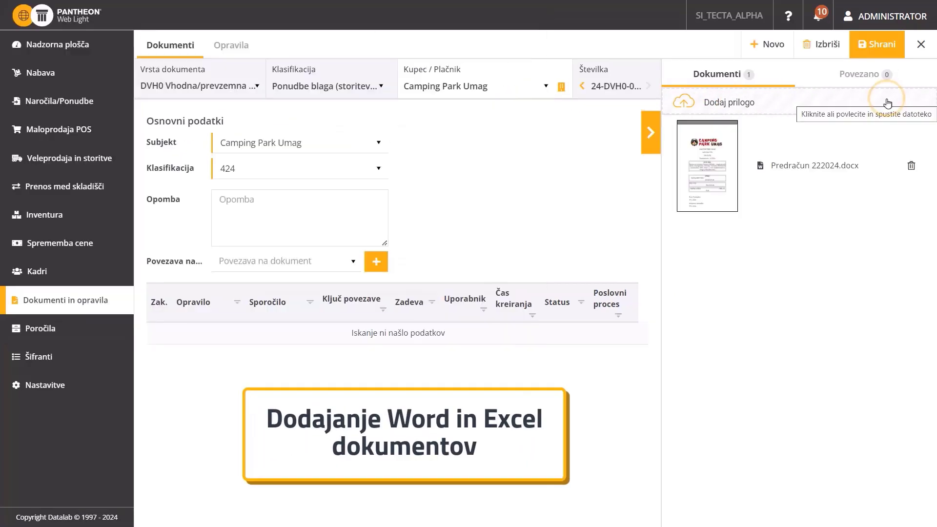
click(695, 104)
double_click(270, 96)
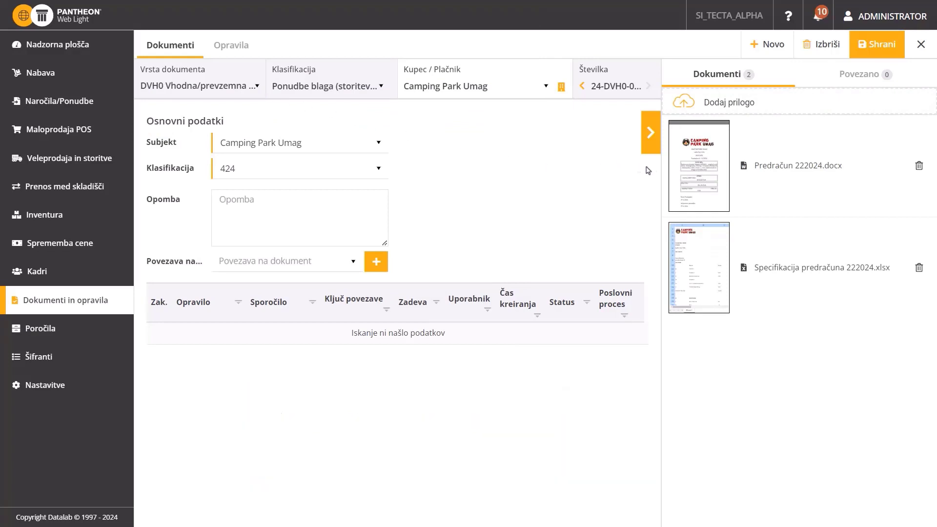
- Preview the attached Word quotation and the Excel specification one after the other
click(706, 173)
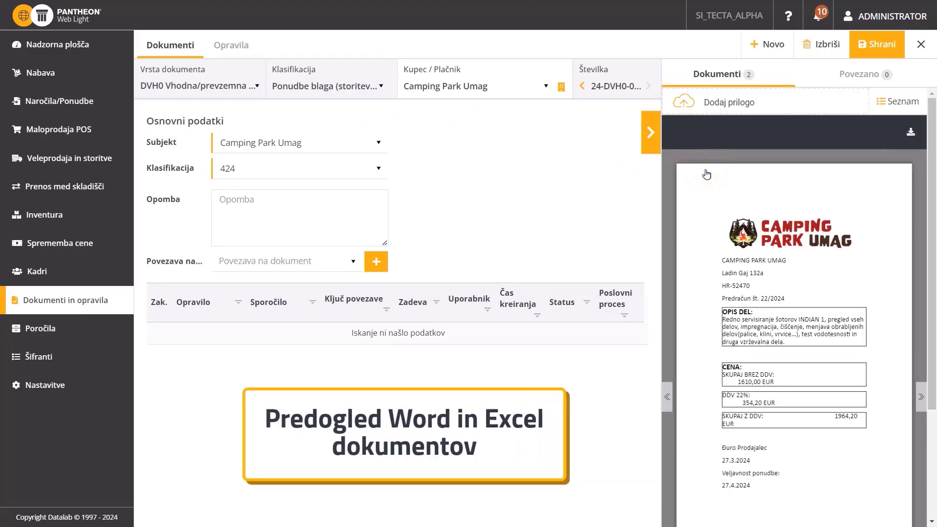
click(892, 107)
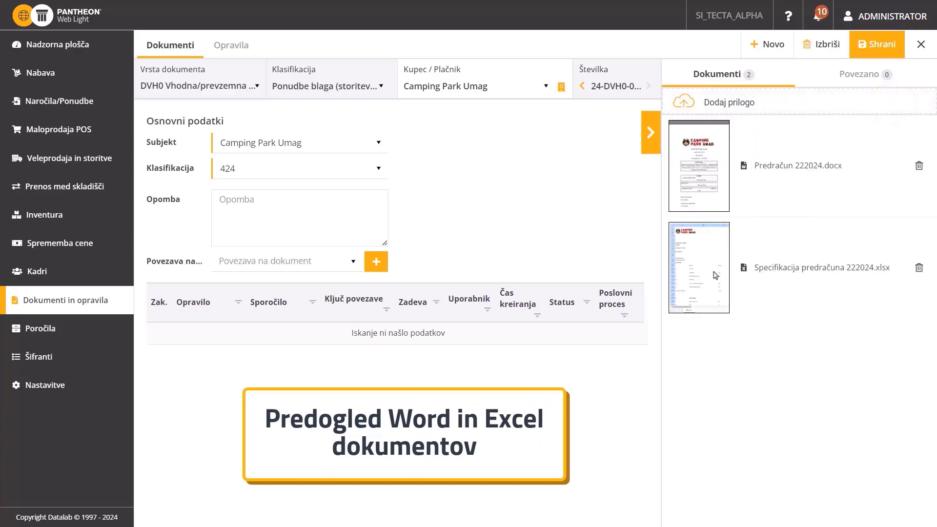
click(738, 287)
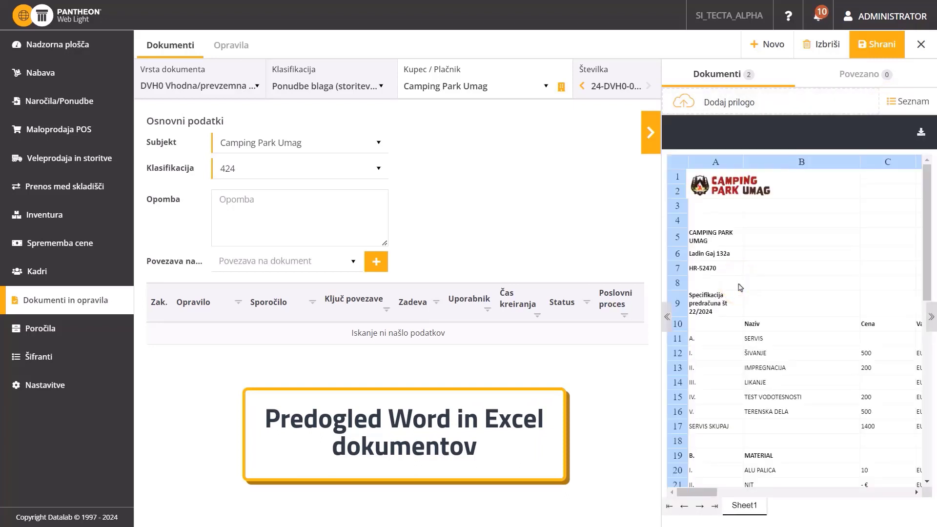
scroll(739, 287, down, 5)
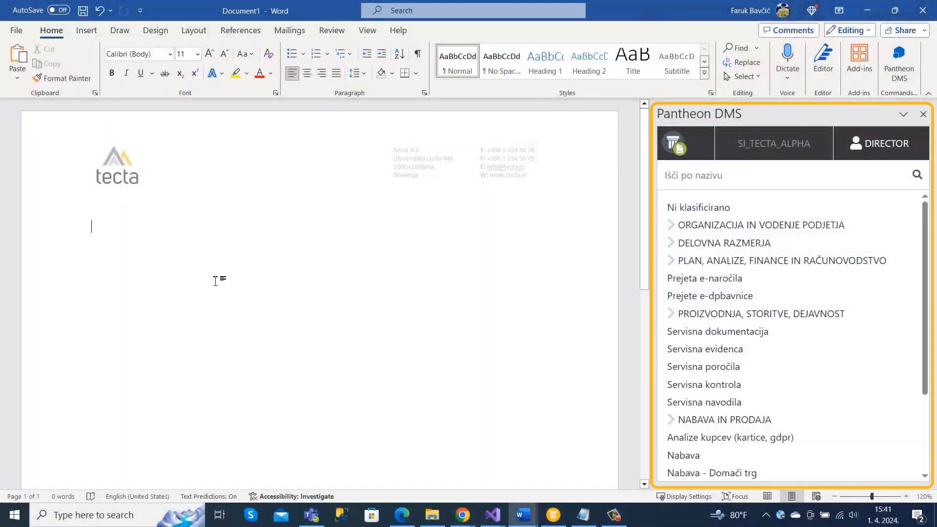
- Switch to Word, fill the letterhead document with the contract text and select its title "Pogodba o poslovnem poslovanju"
key(ctrl+End)
key(ctrl+Home)
drag(261, 228, 376, 229)
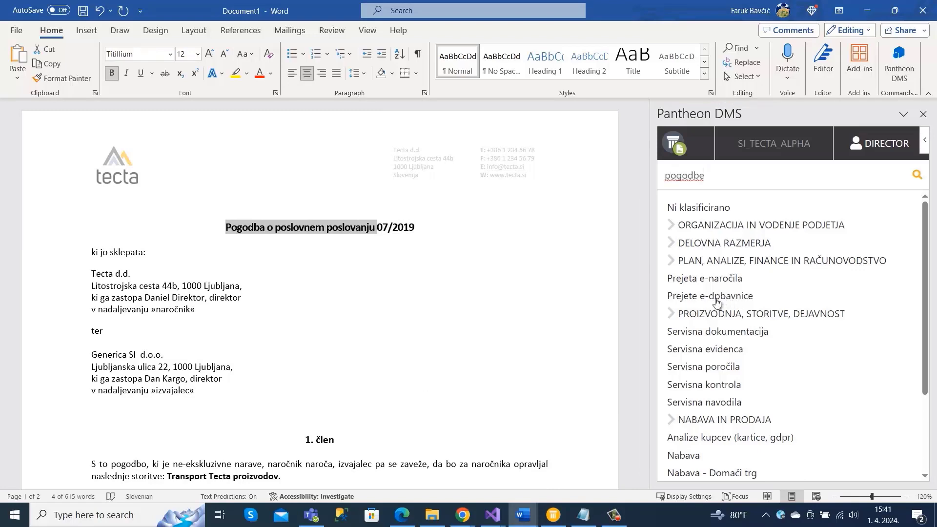
- Find the pogodbe classification in Pantheon DMS and save the contract there as a new file named "Pogodba o poslovnem poslovanju"
click(685, 273)
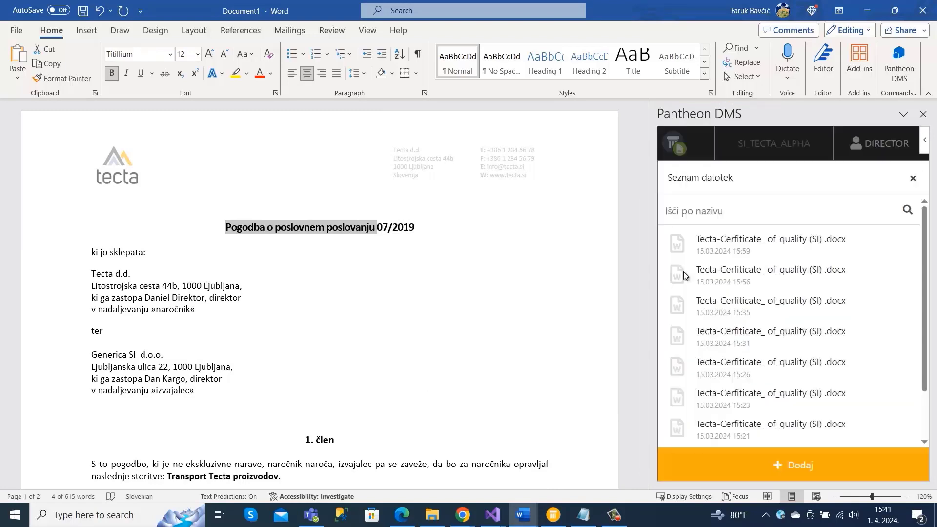
click(814, 465)
click(682, 234)
click(733, 275)
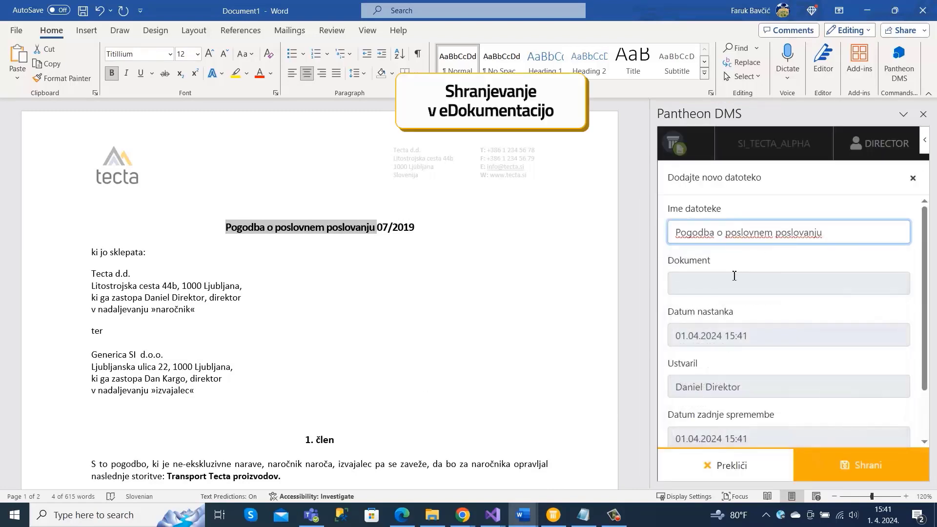
click(842, 472)
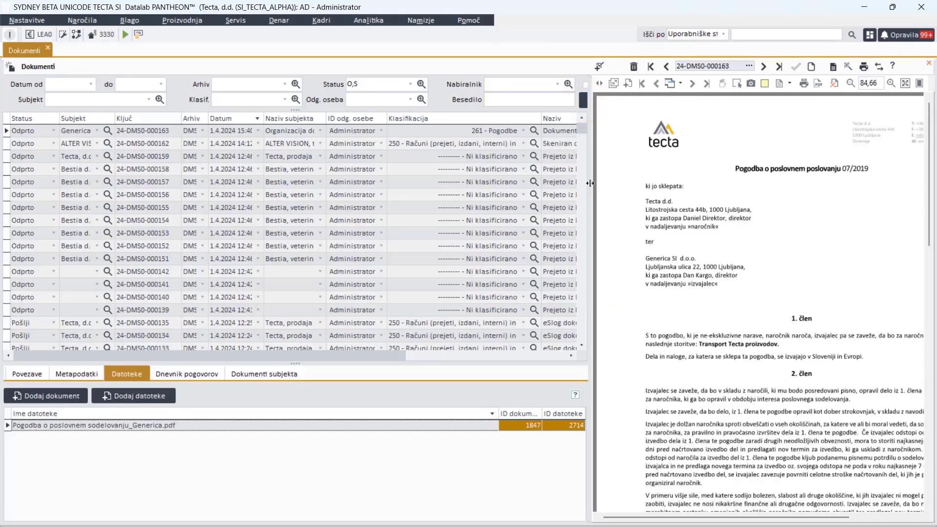
- Switch back to desktop PANTHEON and widen the contract preview of document 24-DMS0-000163
drag(590, 183, 420, 185)
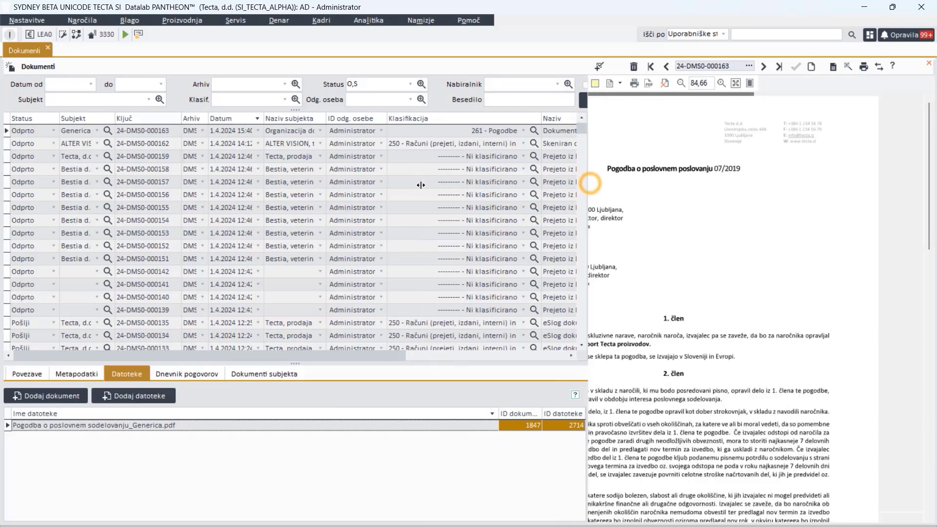